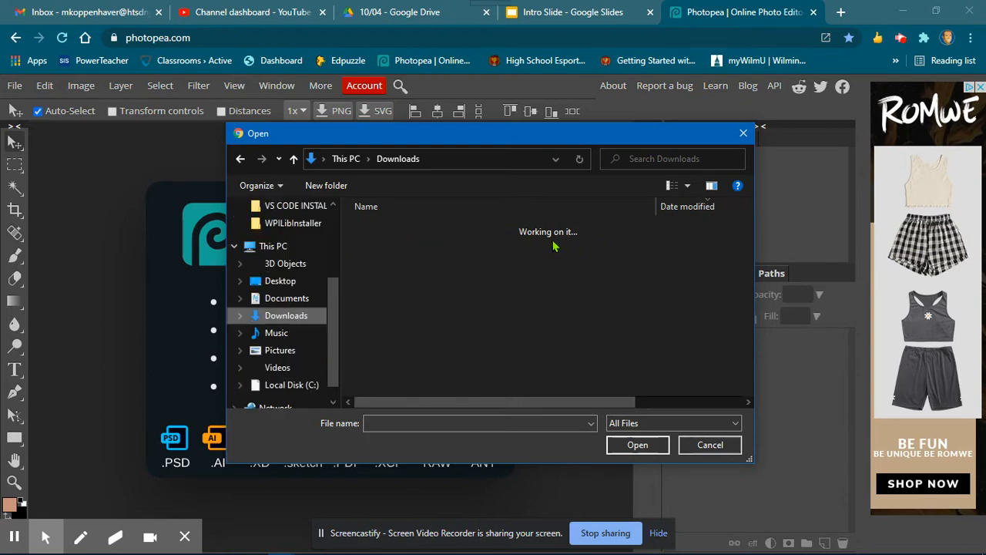
Step: Open the image IMG_0583 from the Downloads folder
click(408, 248)
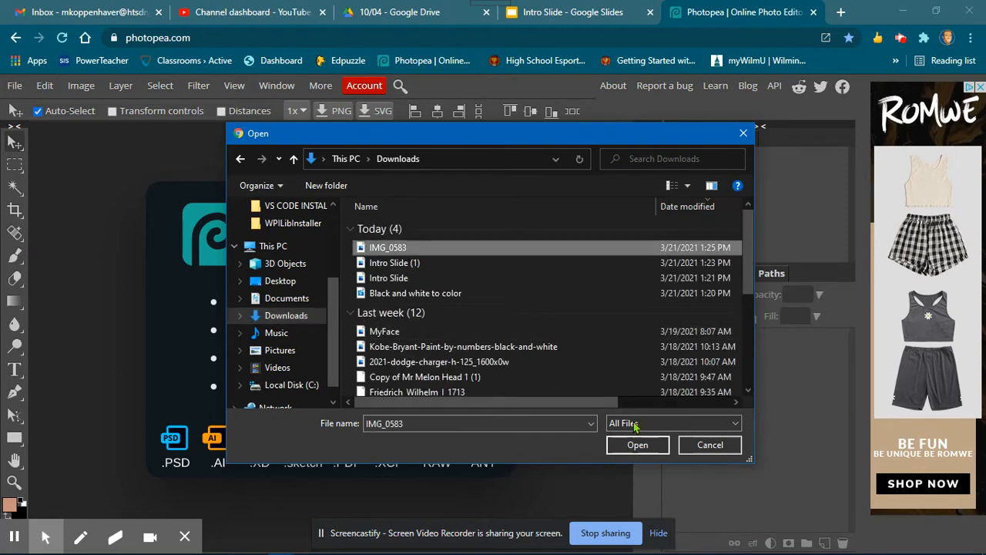
click(637, 444)
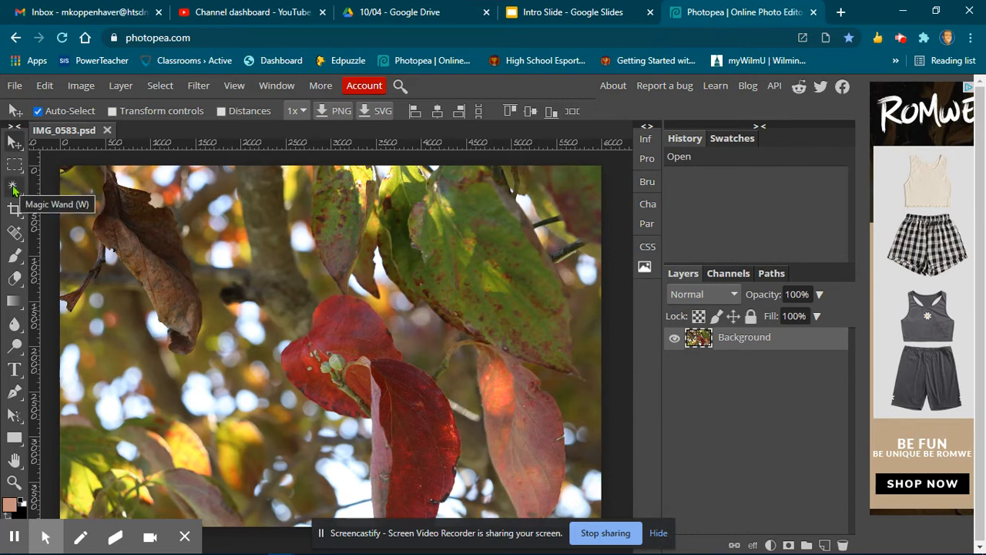
Step: Try to select the red leaves at the centre of the photo with the Magic Wand, and clear that selection
drag(14, 164, 85, 260)
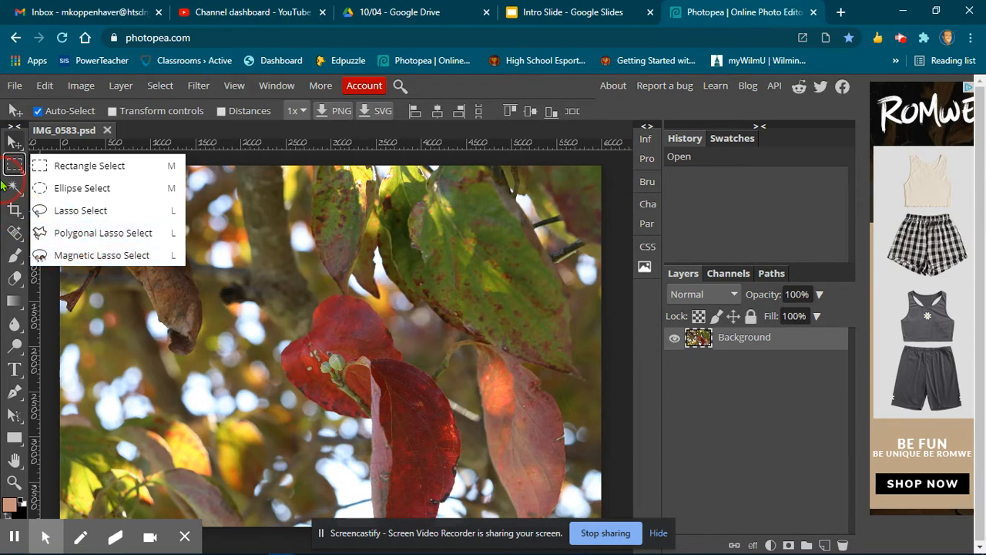
drag(12, 193, 47, 189)
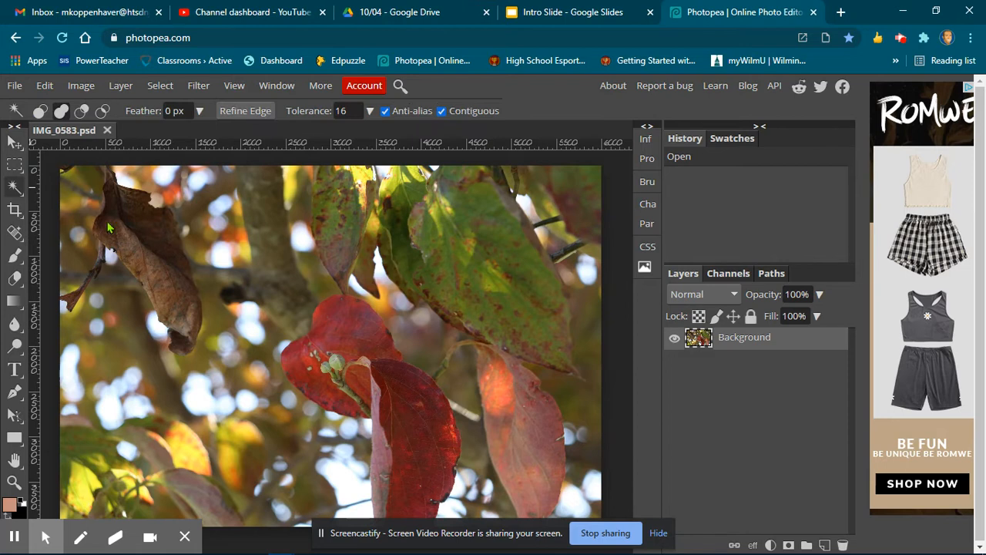
click(359, 330)
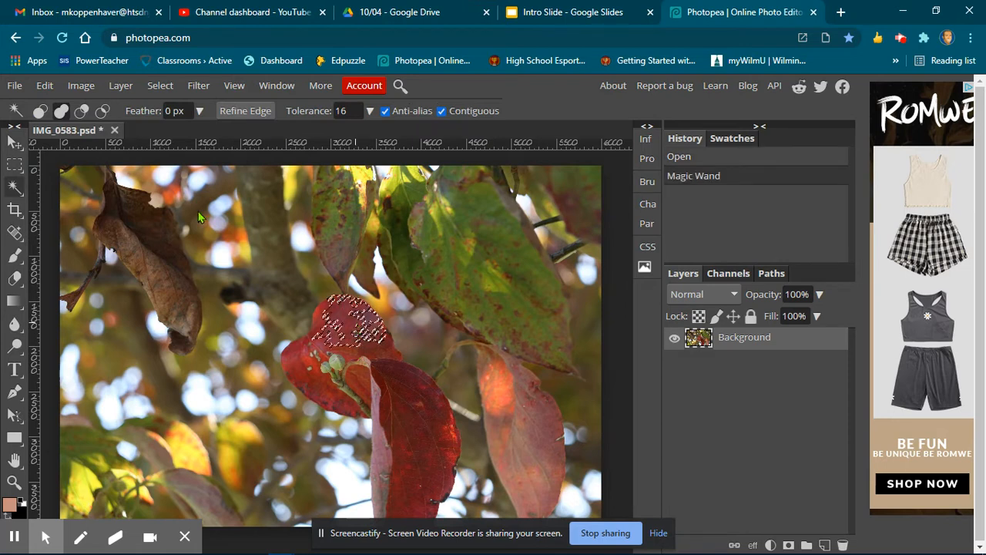
click(63, 114)
click(326, 331)
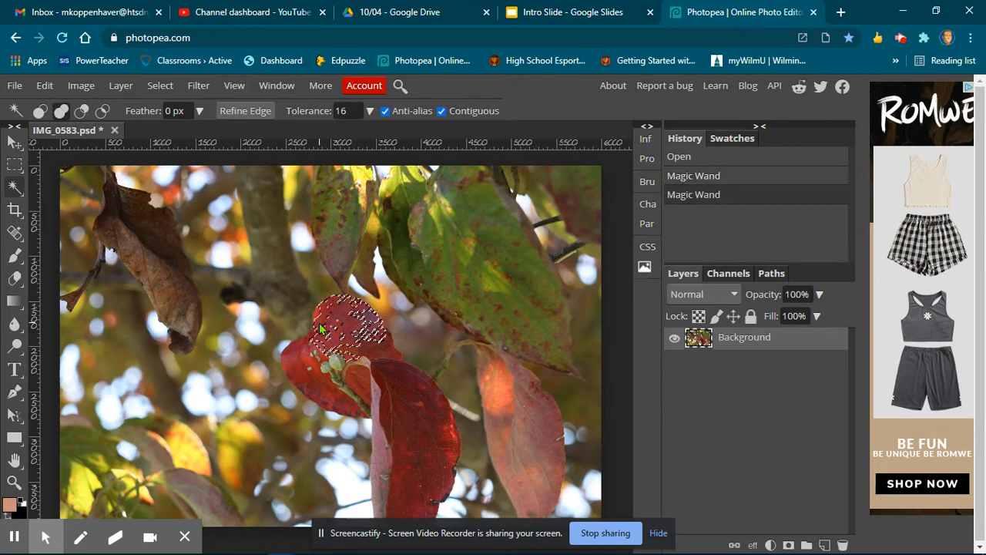
click(368, 351)
click(402, 433)
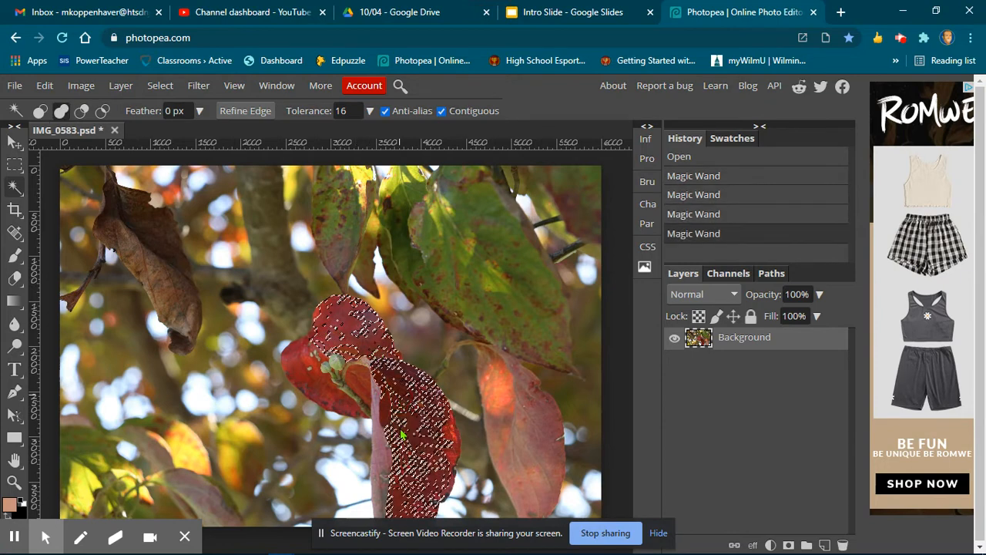
click(414, 470)
click(414, 463)
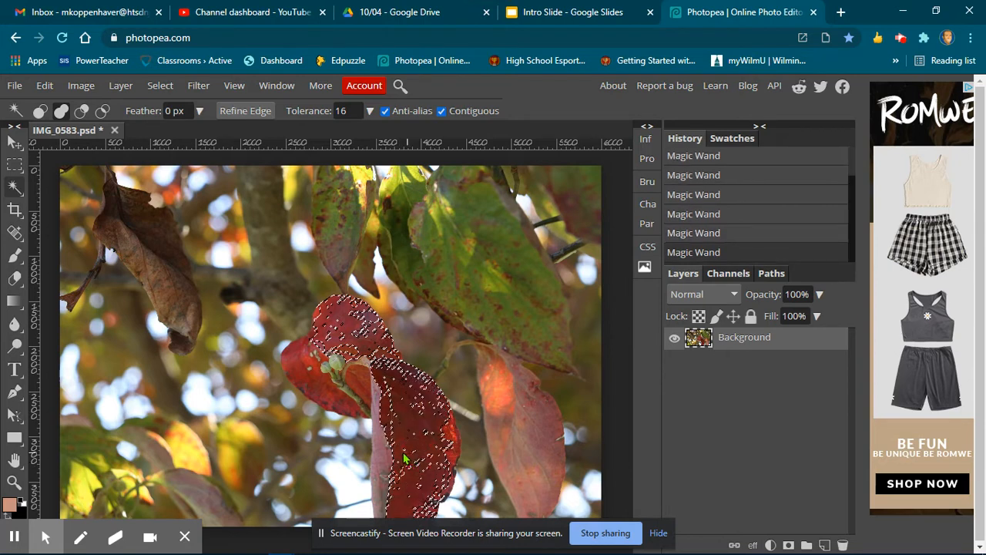
click(416, 455)
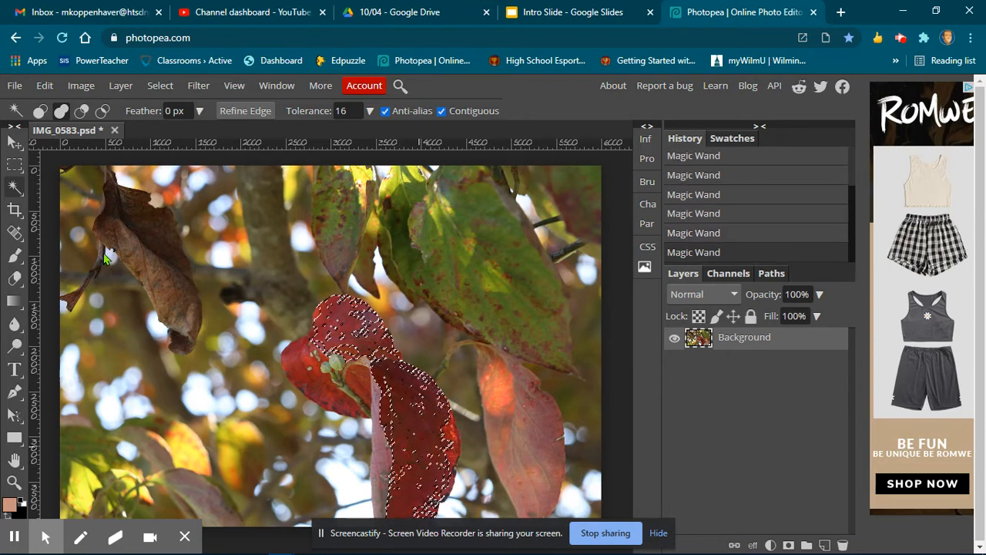
key(ctrl+d)
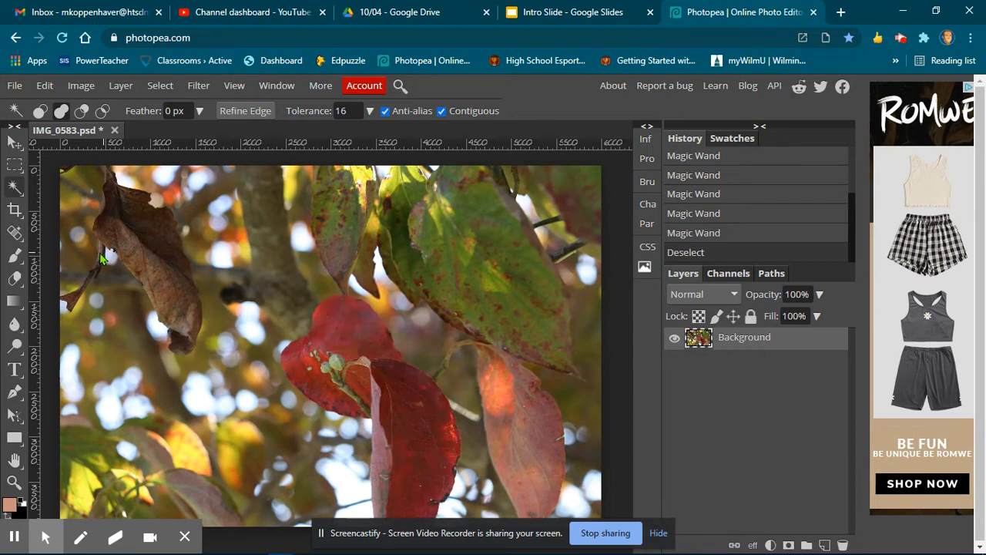
Step: Select both central red leaves with the Quick Selection tool, adding the stem and the pale underside of the lower leaf
click(13, 191)
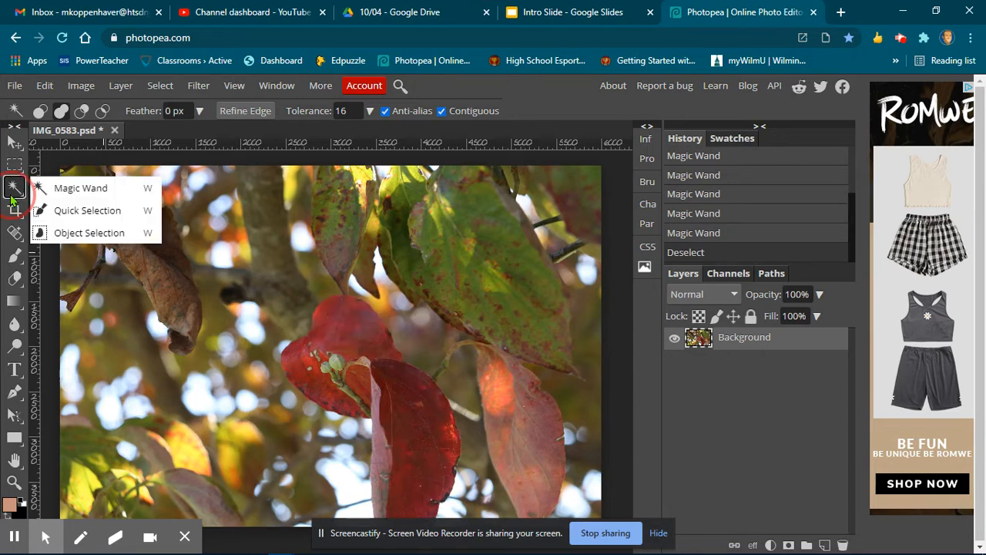
click(88, 213)
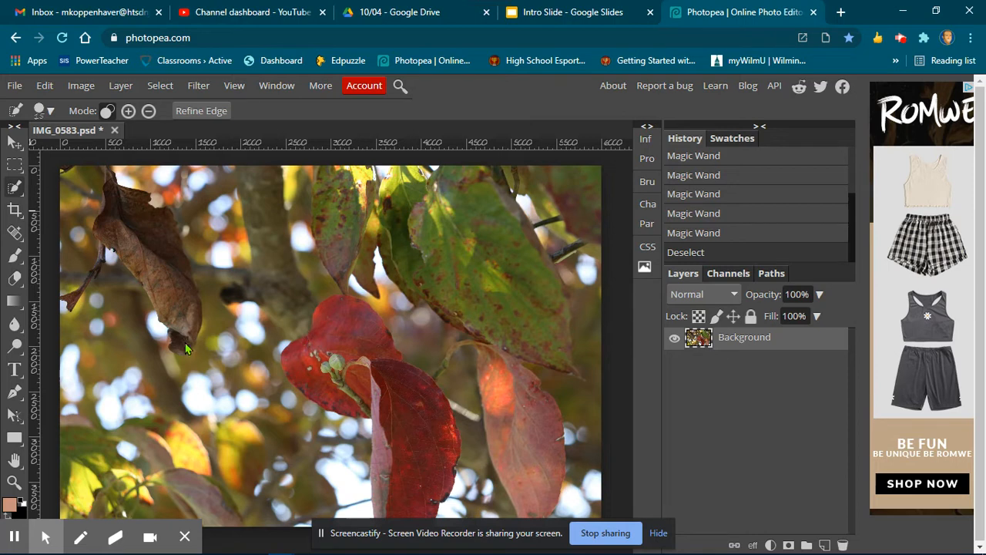
click(353, 326)
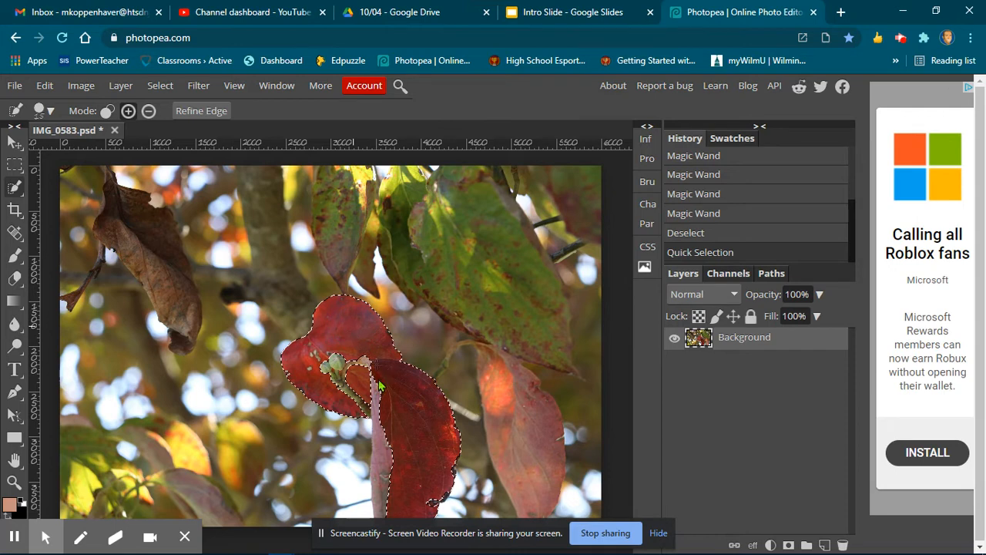
scroll(417, 429, down, 1)
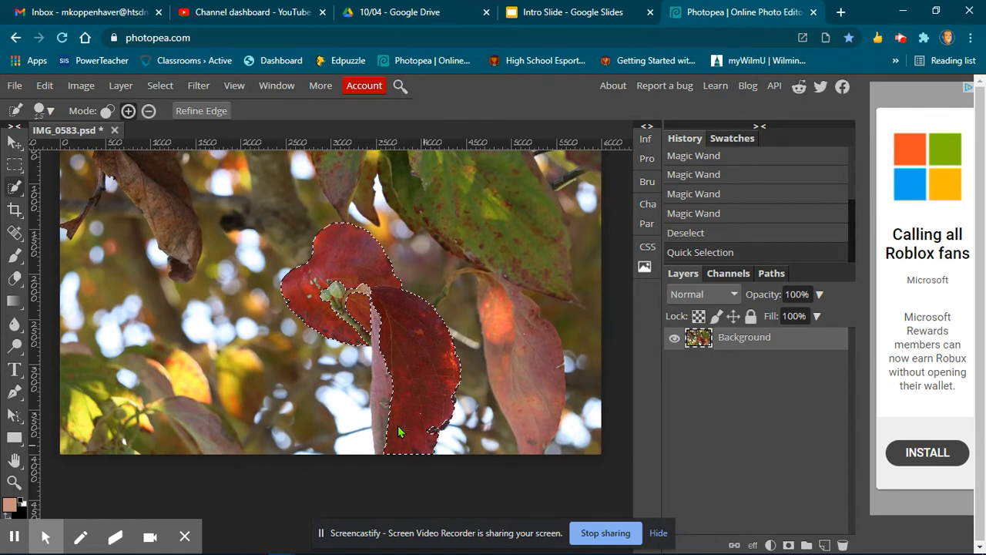
mouse_move(383, 429)
mouse_down()
mouse_move(362, 413)
mouse_move(372, 399)
mouse_up()
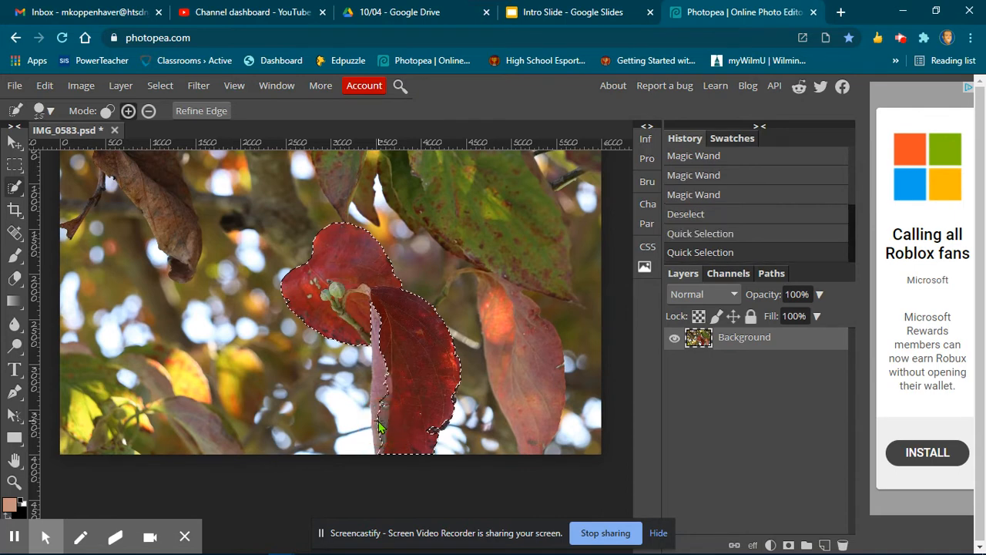
click(381, 375)
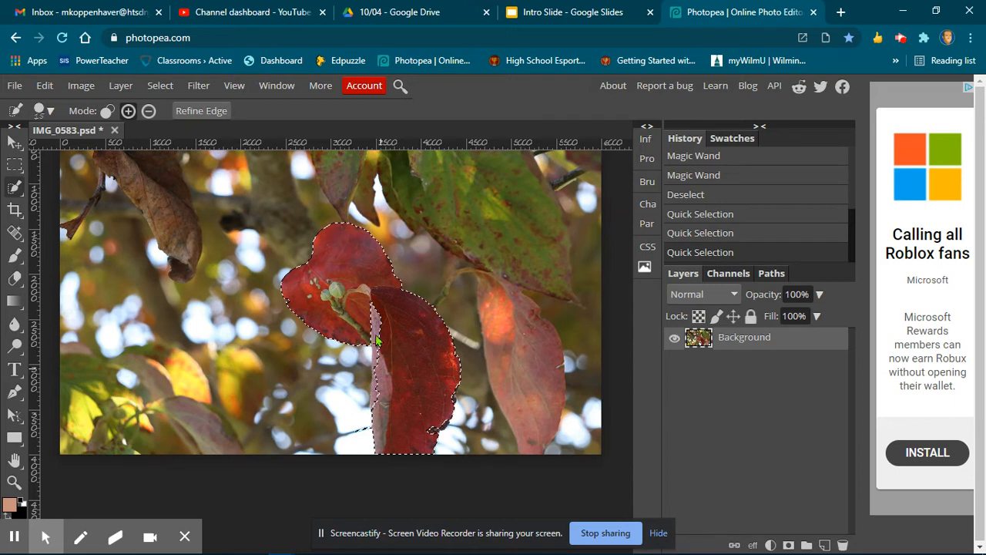
click(376, 339)
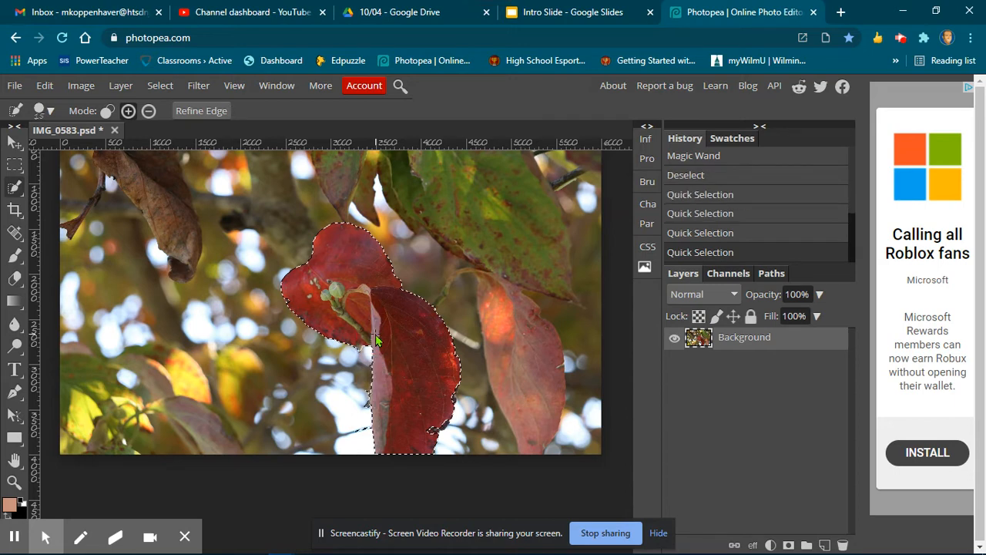
scroll(384, 361, up, 1)
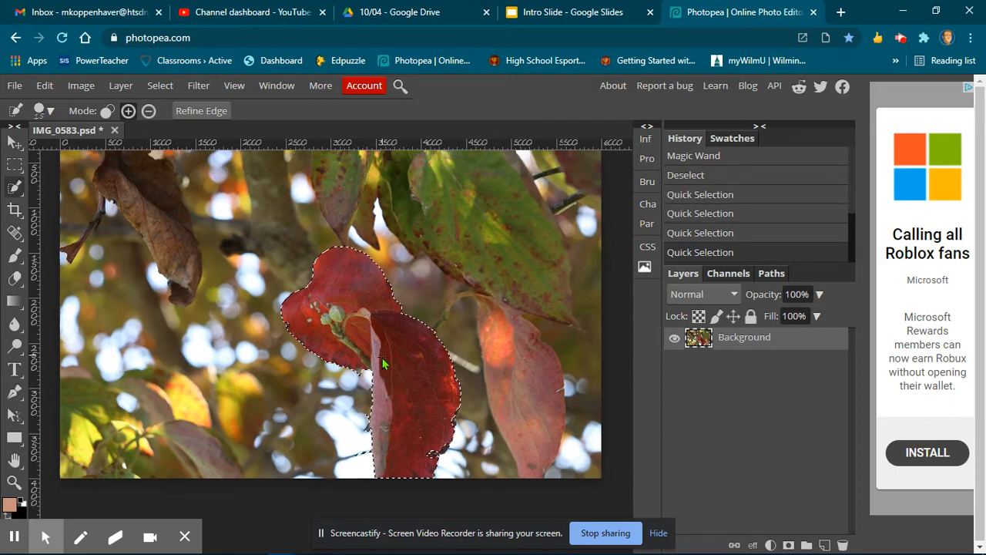
Step: Cut the selected red leaves out of the Background layer
click(87, 91)
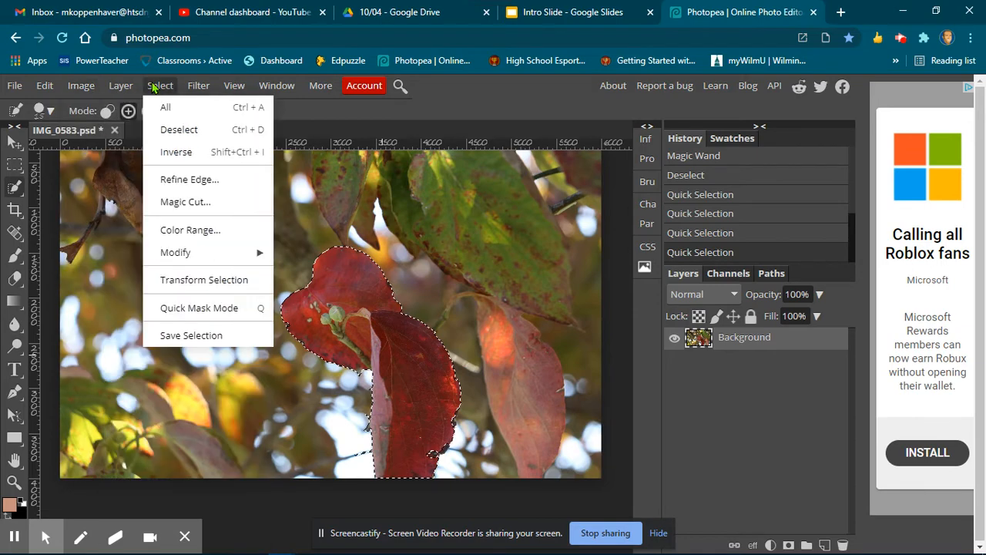
click(45, 89)
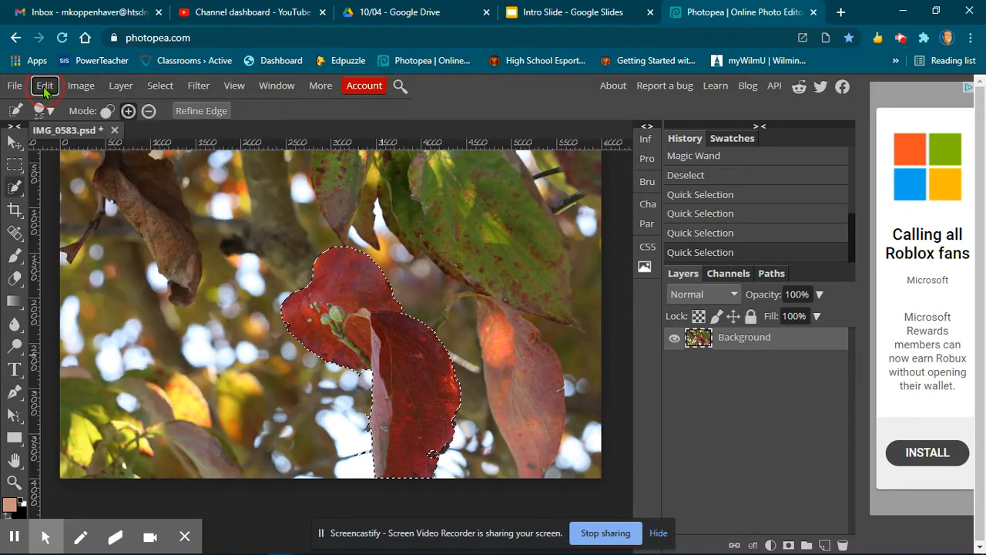
click(45, 91)
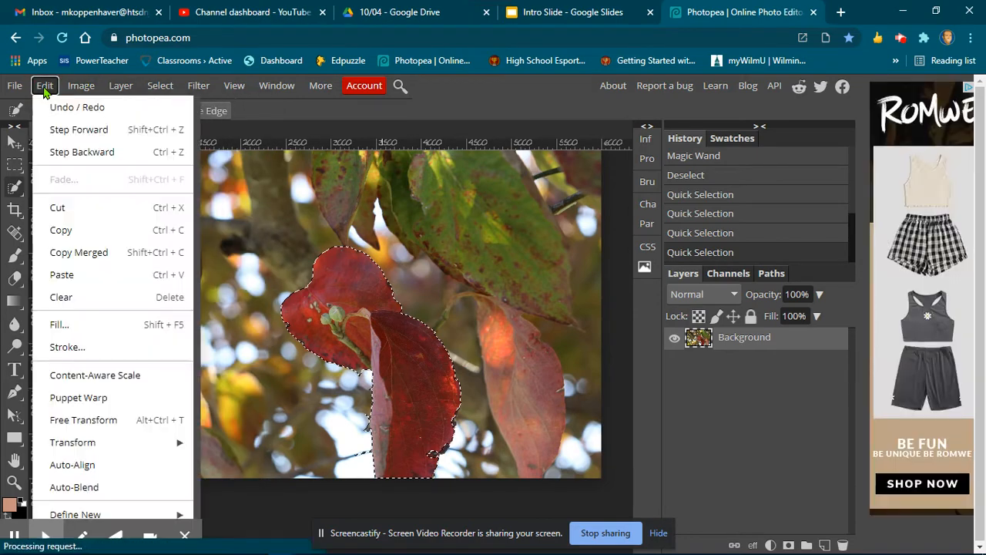
click(80, 212)
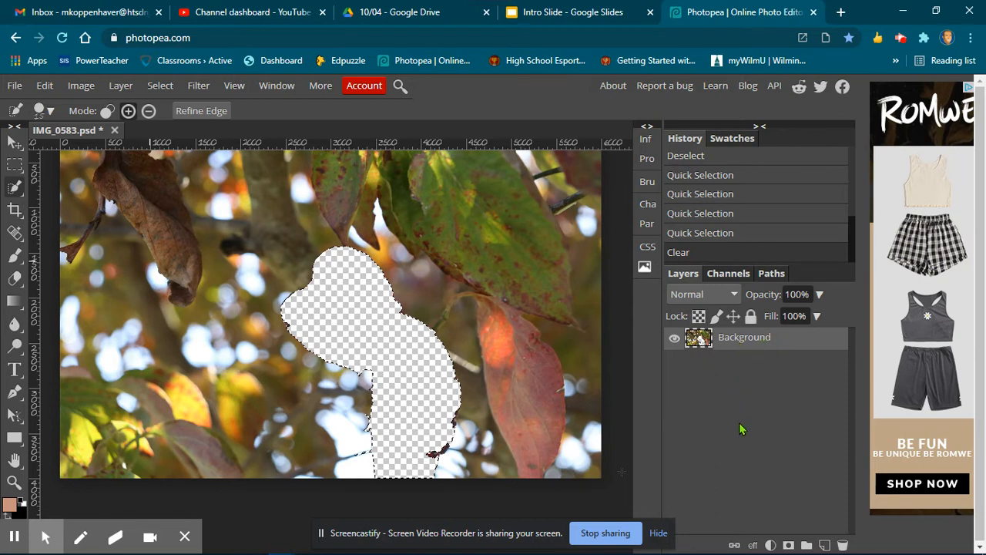
Step: Try a Channel Mixer adjustment layer with Monochromatic enabled while the leaf selection is active
click(771, 545)
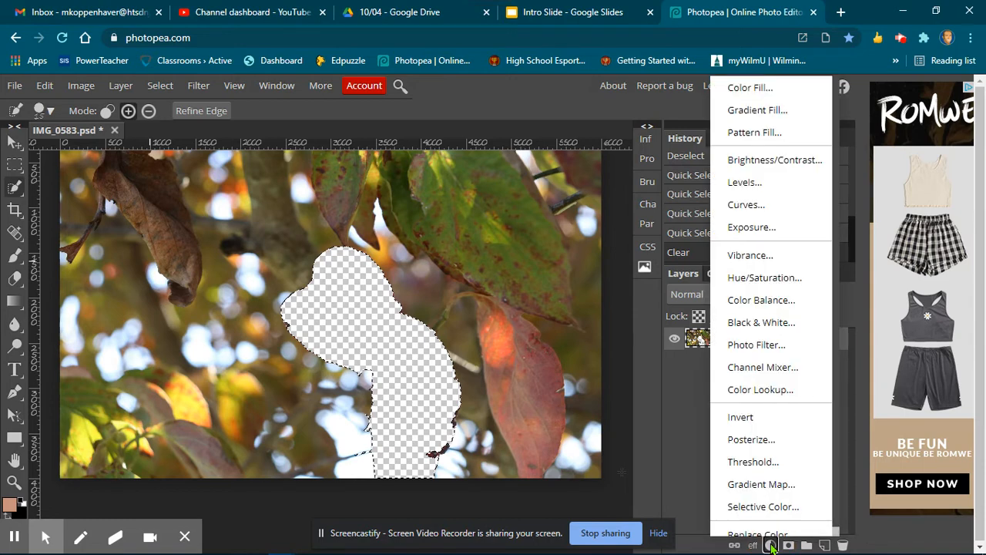
click(754, 368)
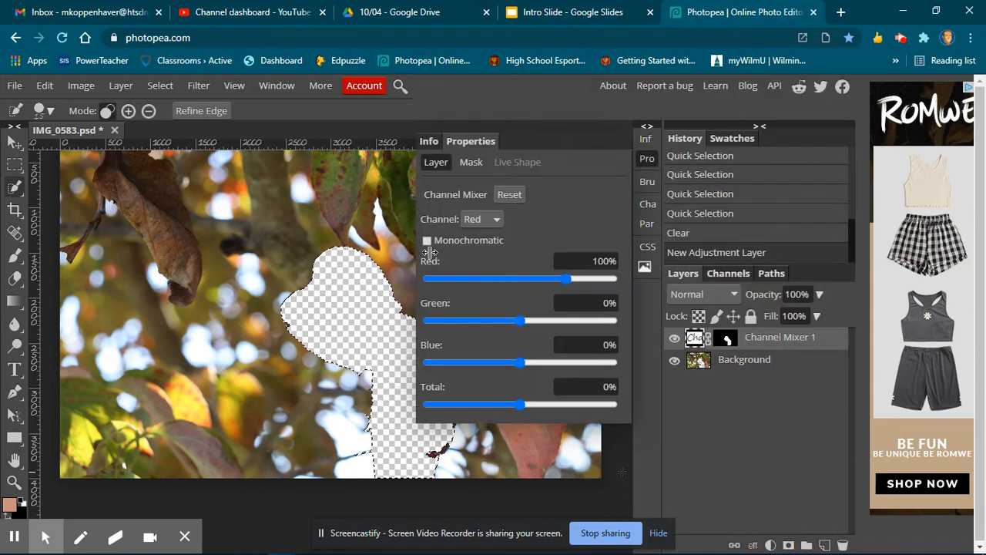
click(472, 245)
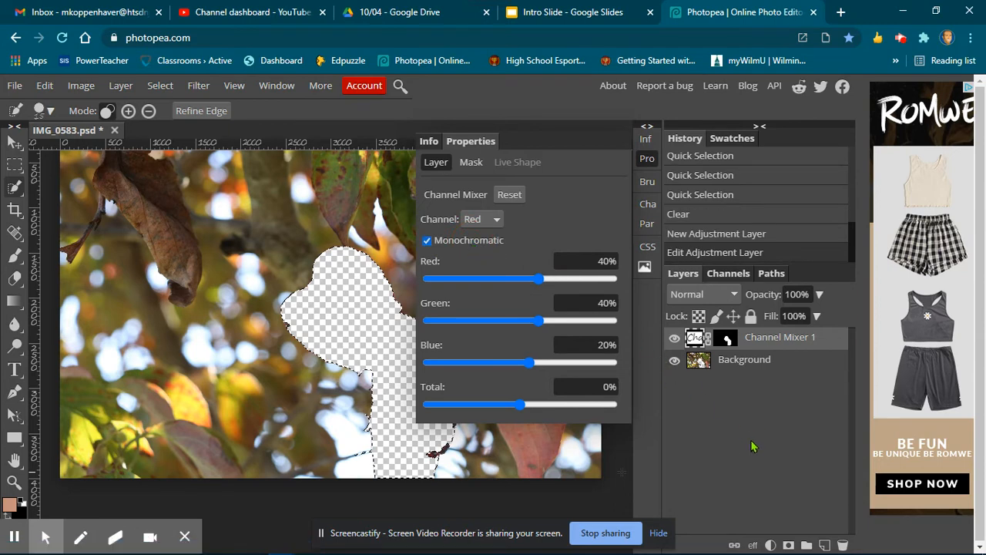
click(648, 159)
Step: Deselect the leaf cutout and delete the masked Channel Mixer adjustment layer
key(ctrl+d)
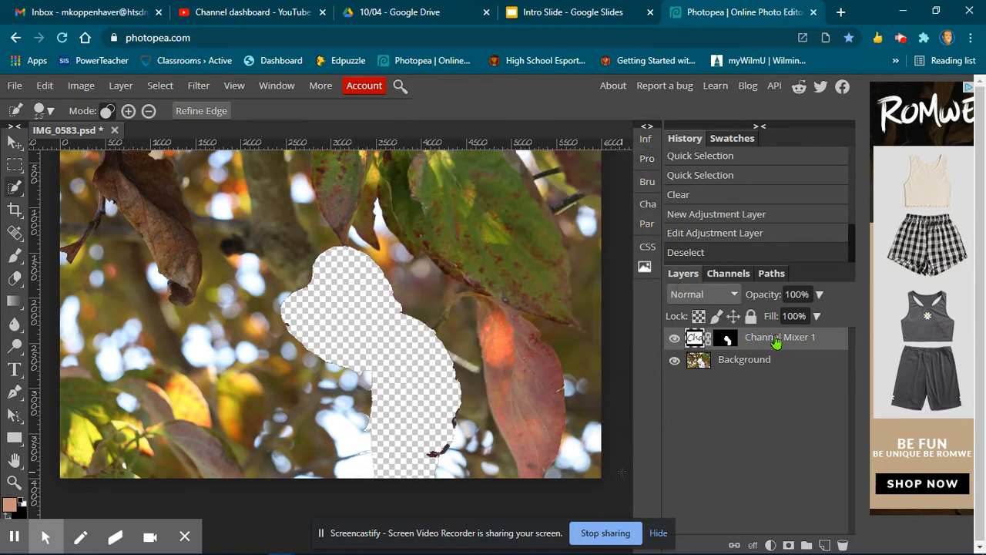
right_click(775, 343)
click(671, 236)
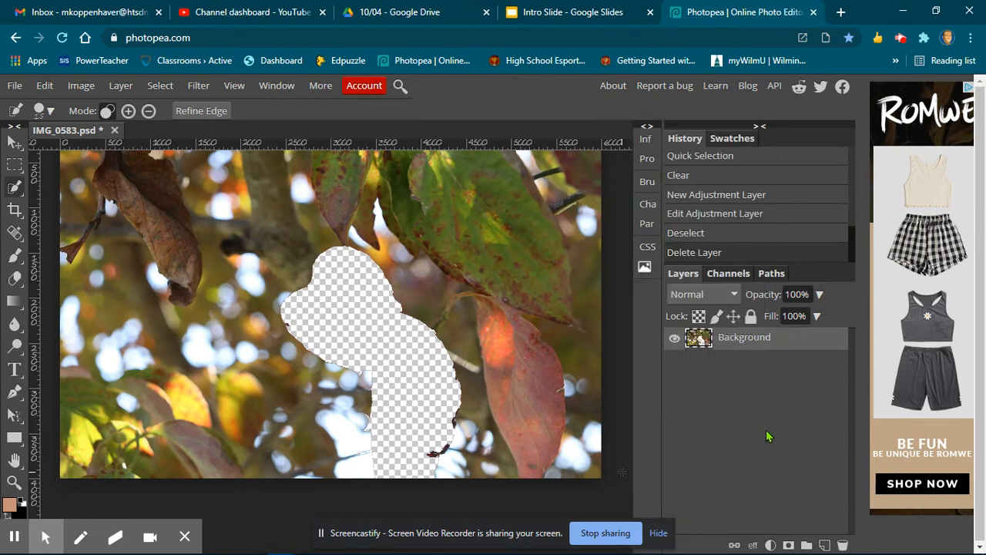
Step: Add a Channel Mixer adjustment layer over the whole image and enable Monochromatic to turn it black and white
click(771, 545)
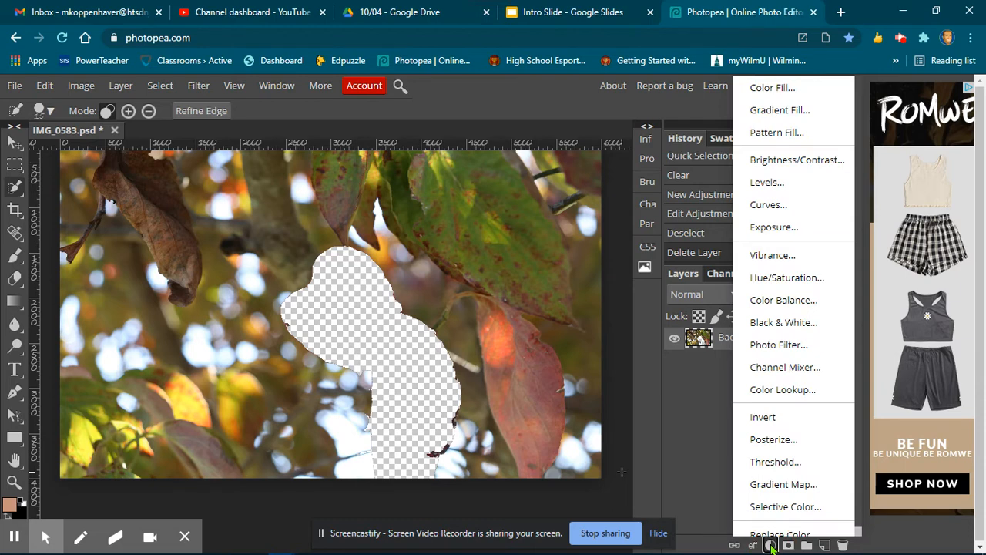
click(777, 369)
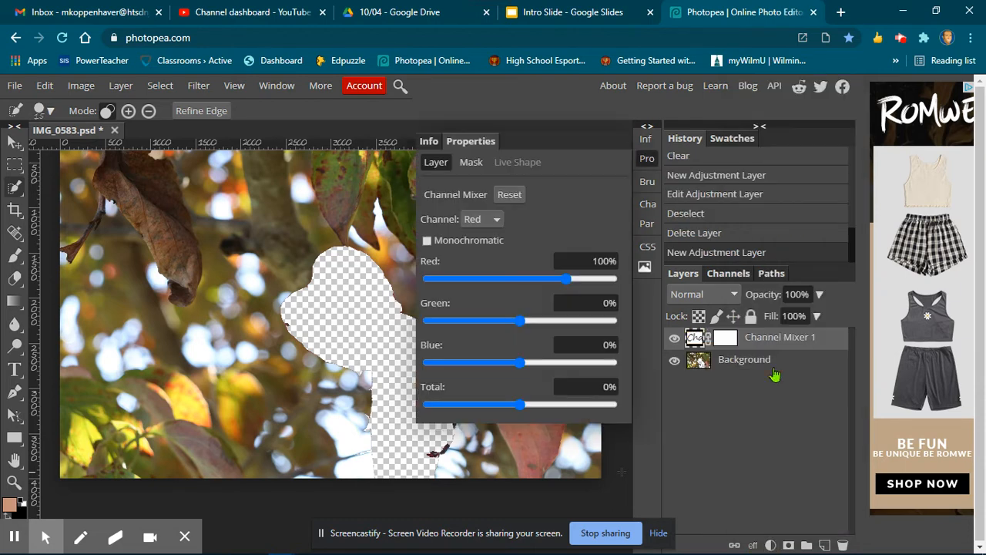
click(427, 240)
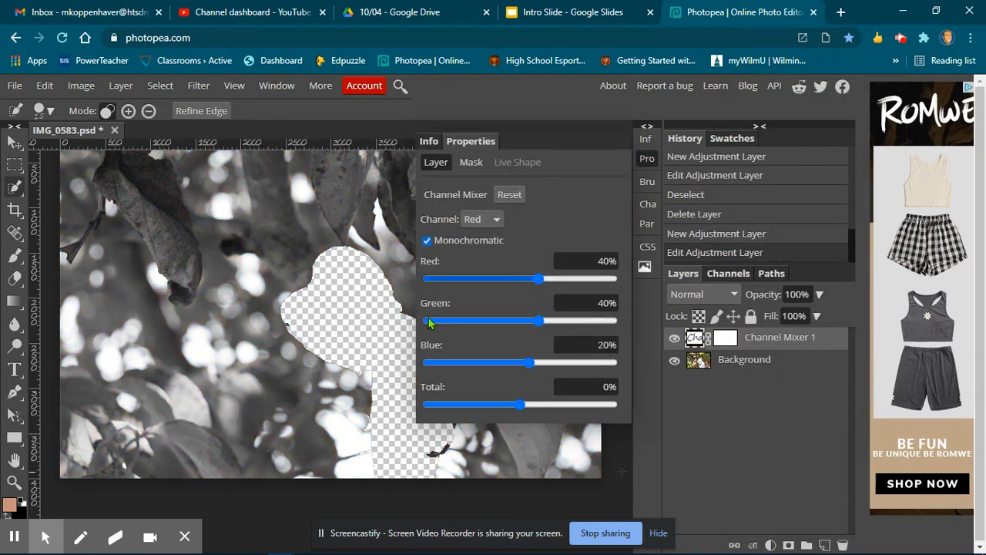
click(647, 160)
click(772, 544)
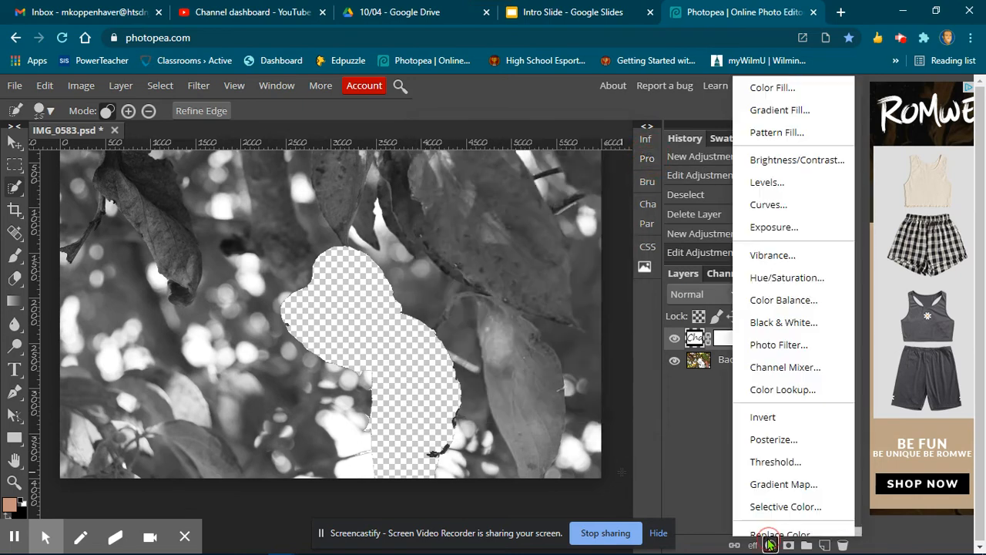
click(778, 369)
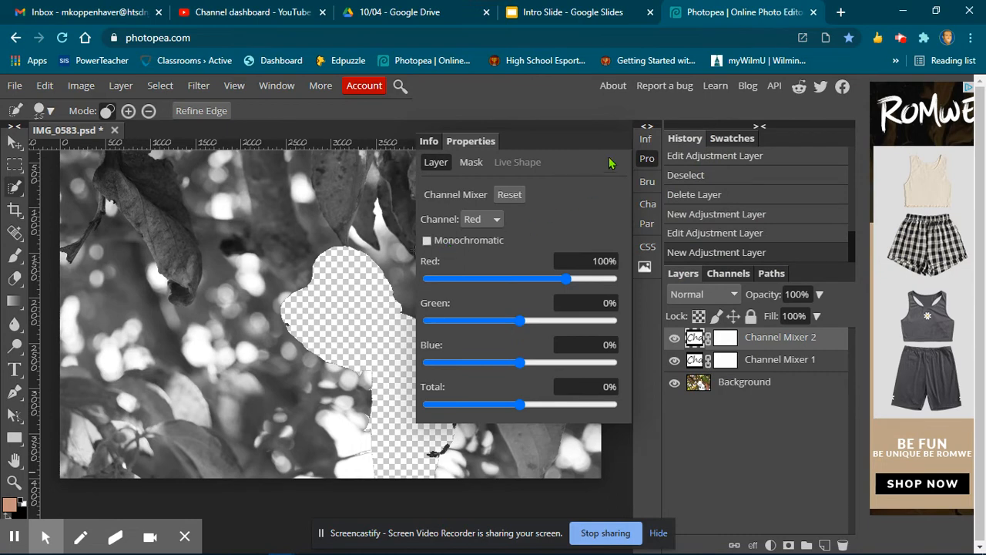
click(651, 165)
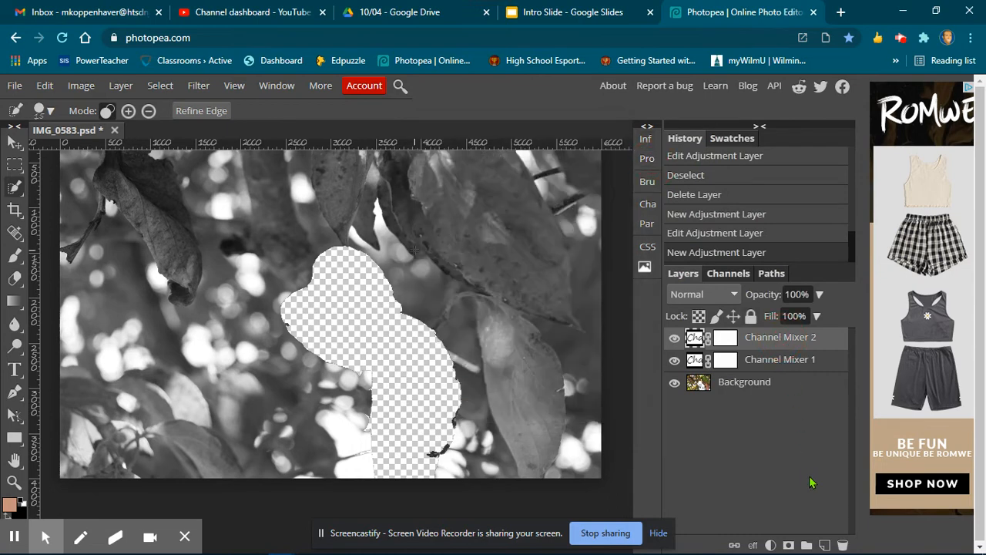
click(843, 545)
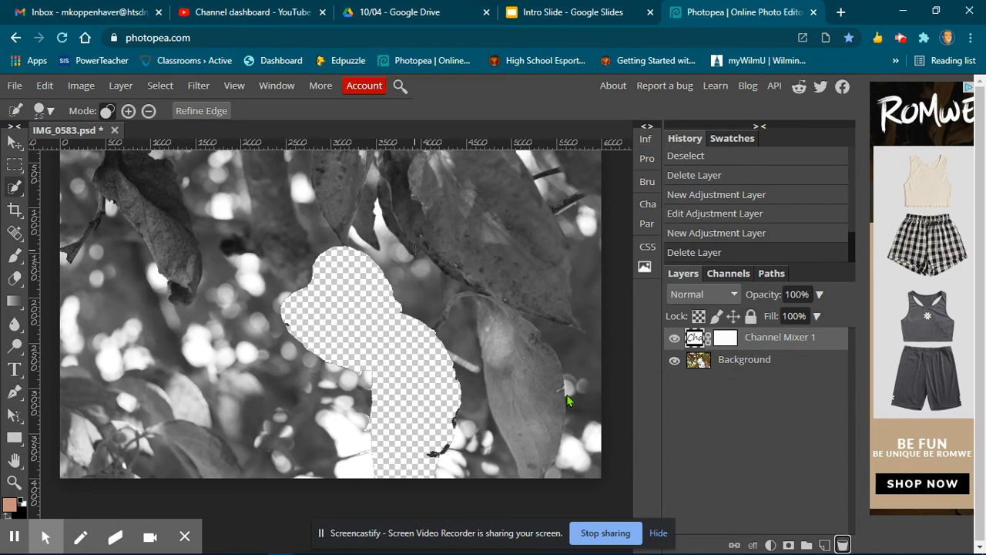
Step: Add a new empty layer above the Channel Mixer adjustment layer
click(824, 545)
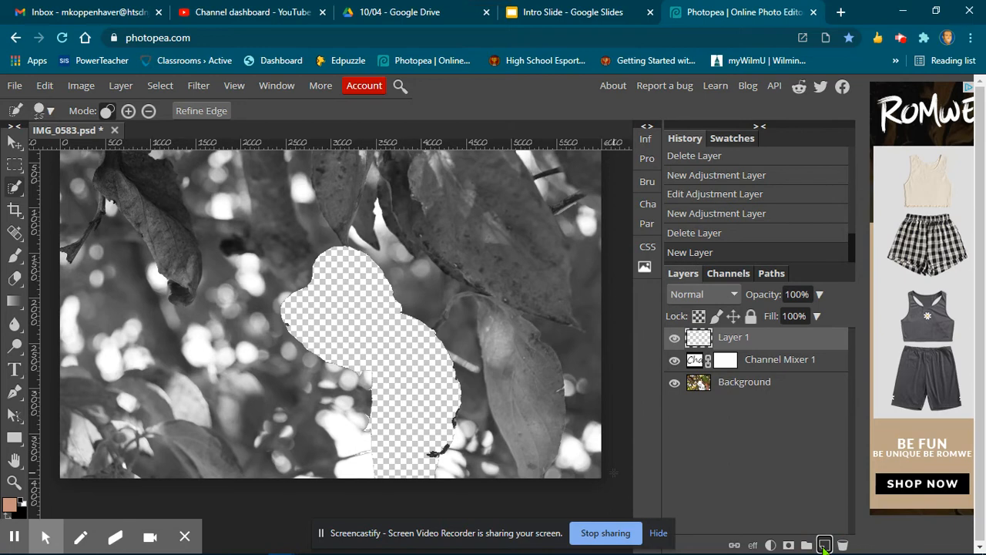
Step: Paste the cut-out red leaves onto the empty layer above the black-and-white adjustment
click(44, 87)
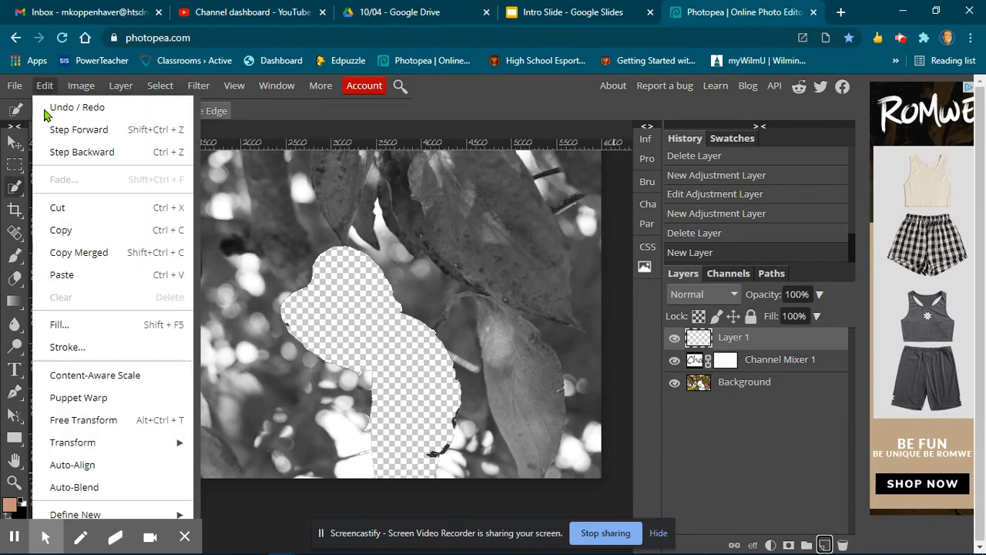
click(95, 276)
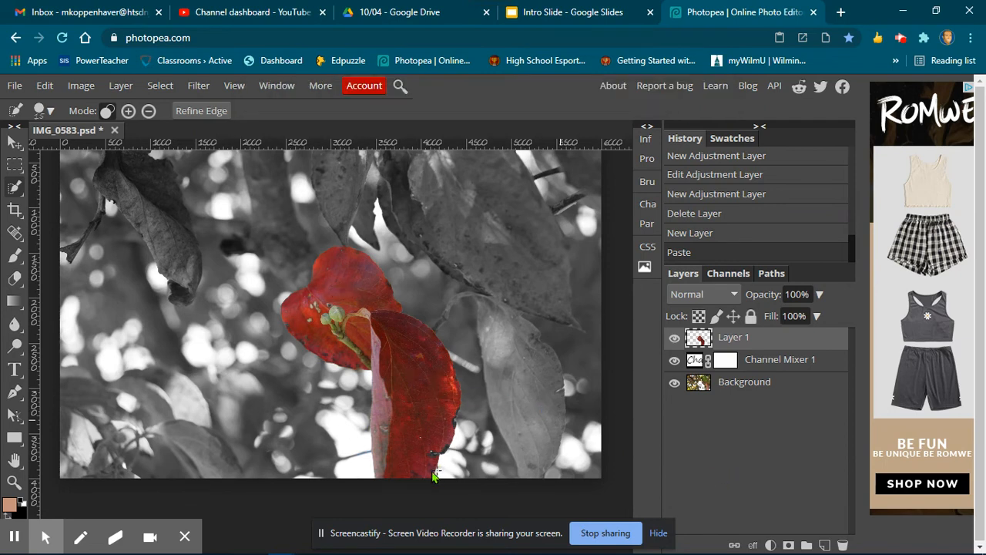
Step: Export the selective-color image as a JPG at 6000 by 4000 px and 70% quality, and save it
click(15, 86)
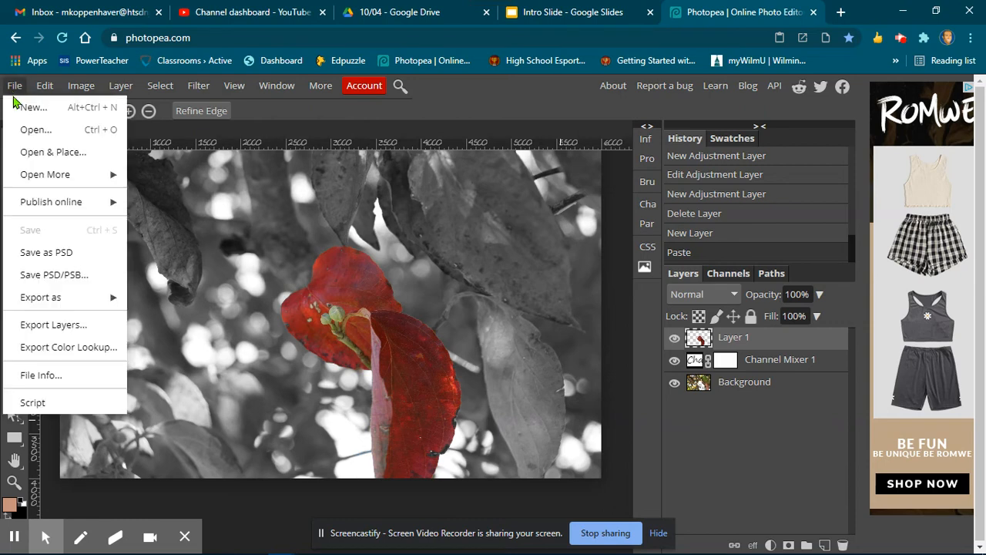
mouse_move(69, 299)
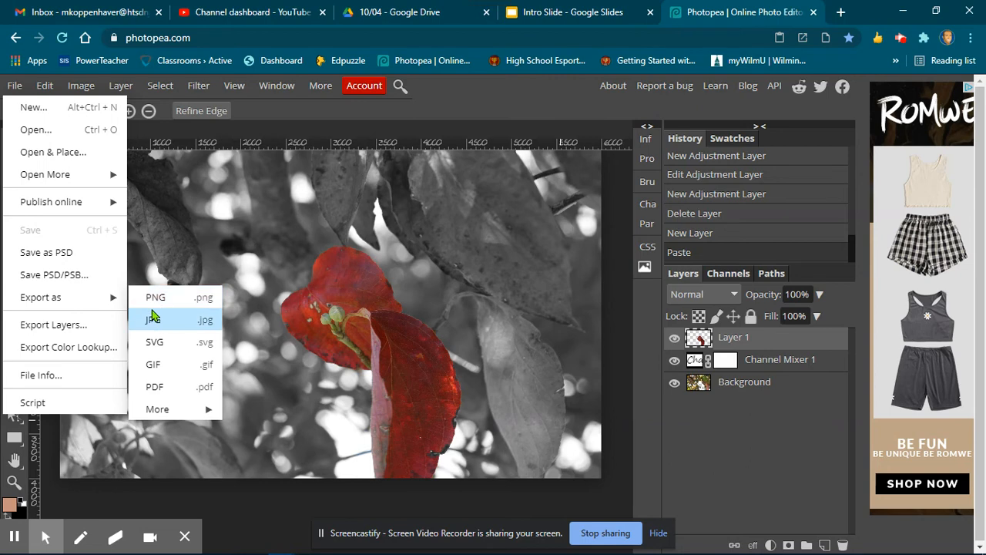
click(162, 320)
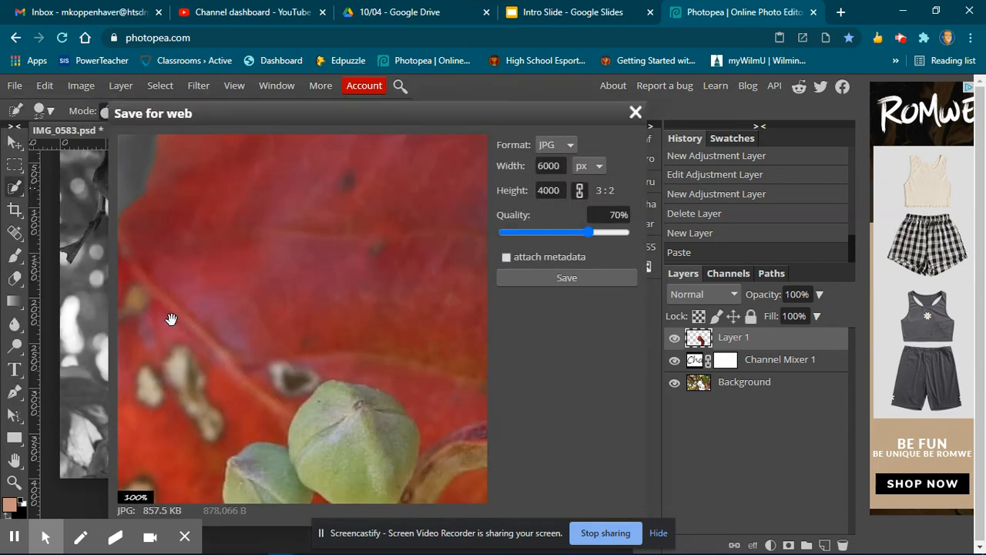
click(585, 277)
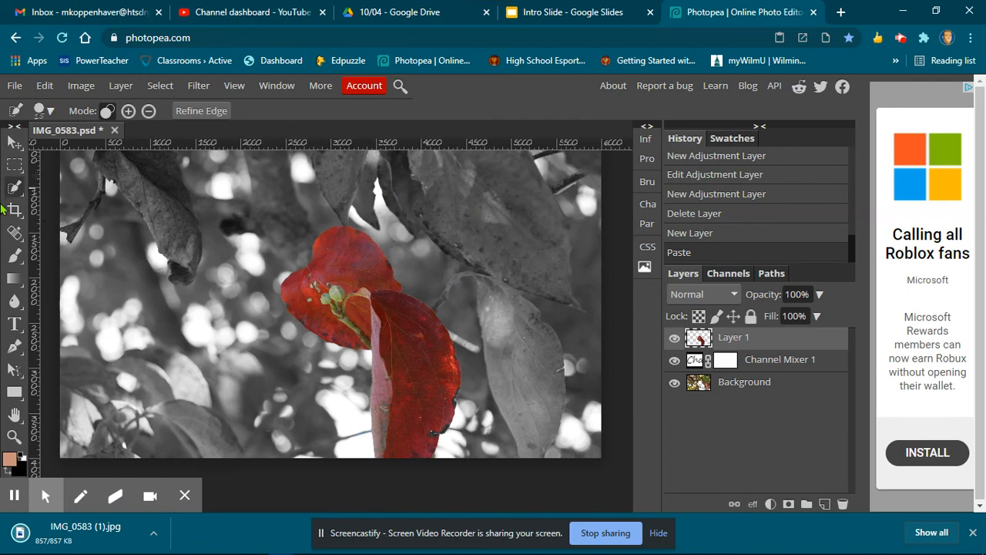
mouse_move(11, 501)
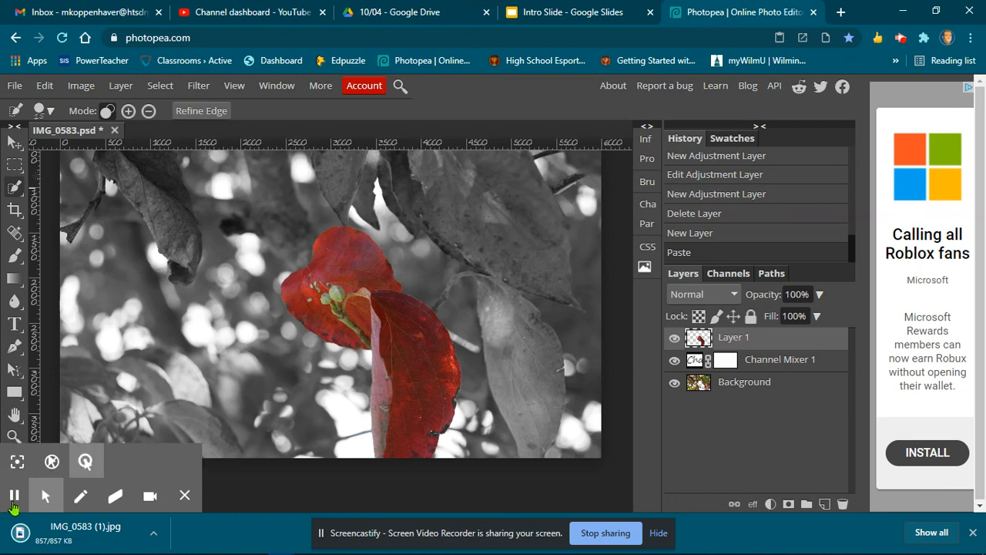